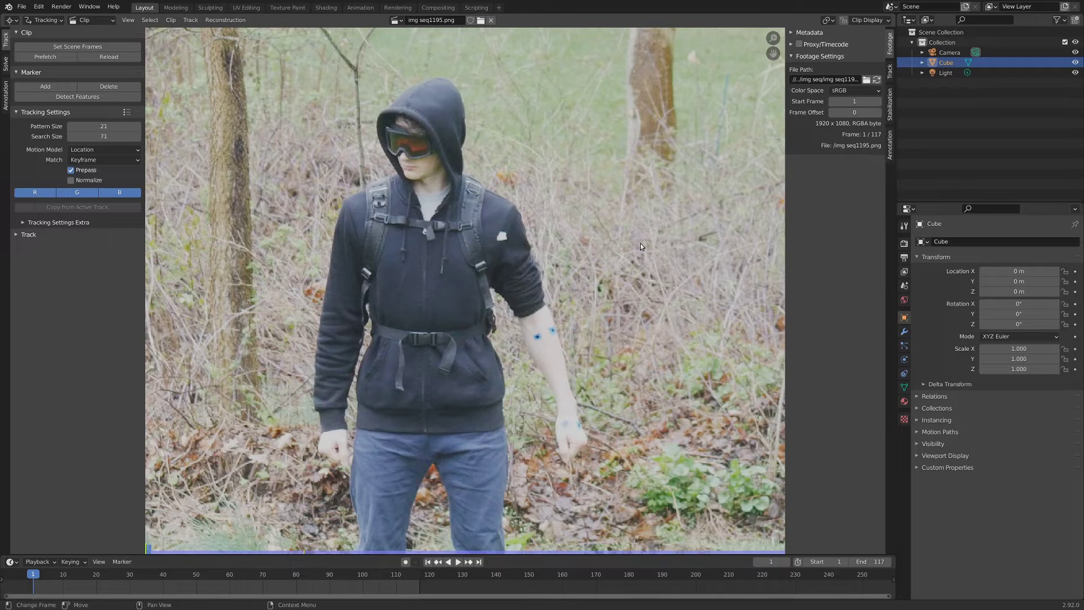
Step: Zoom out of the footage, then zoom back in close on the hoodie's white shoulder patch
scroll(614, 228, down, 1)
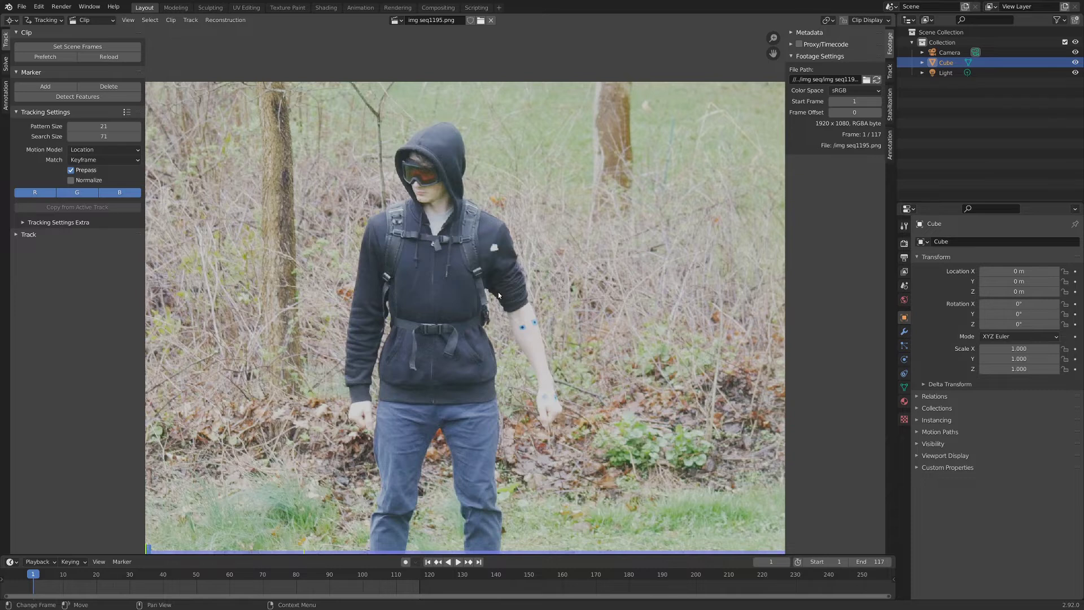
scroll(565, 265, up, 4)
scroll(547, 279, up, 4)
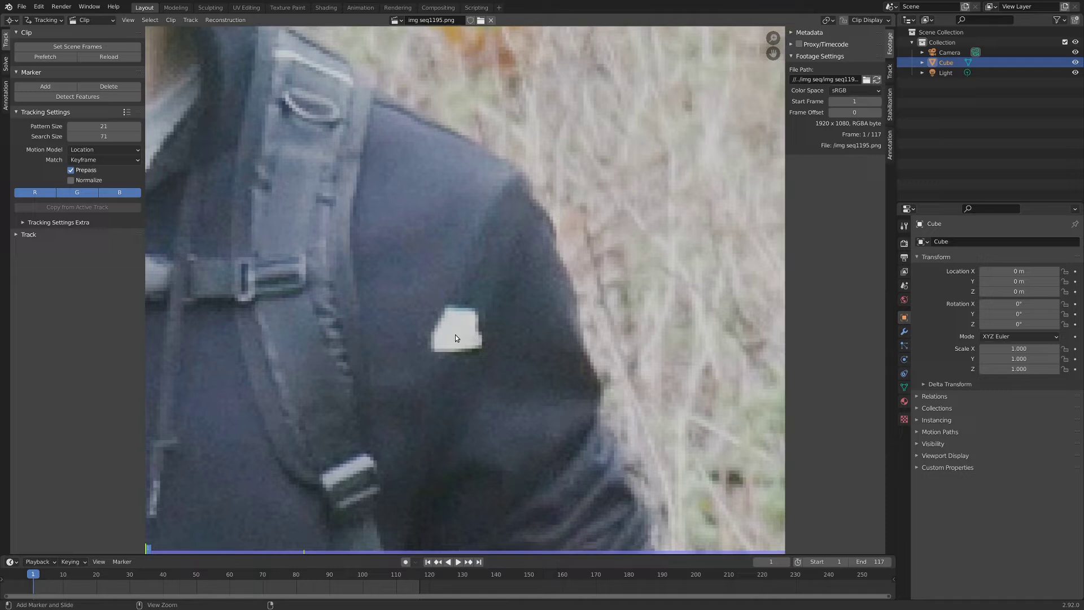
Step: Add a marker on the white patch, track it forward to frame 117, and scrub the timeline to review the track
ctrl+click(458, 332)
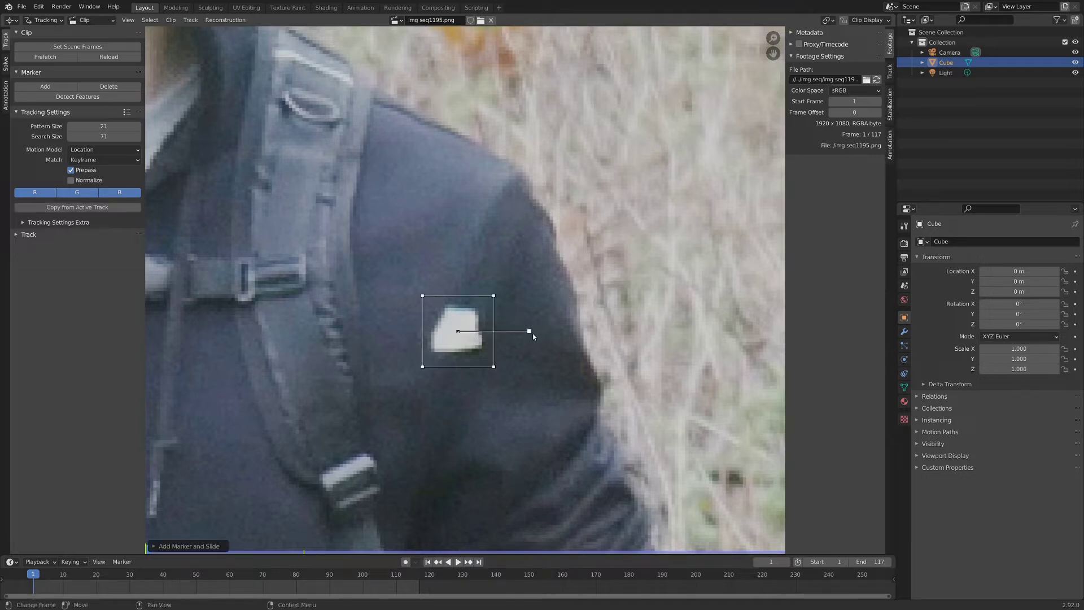
key(e)
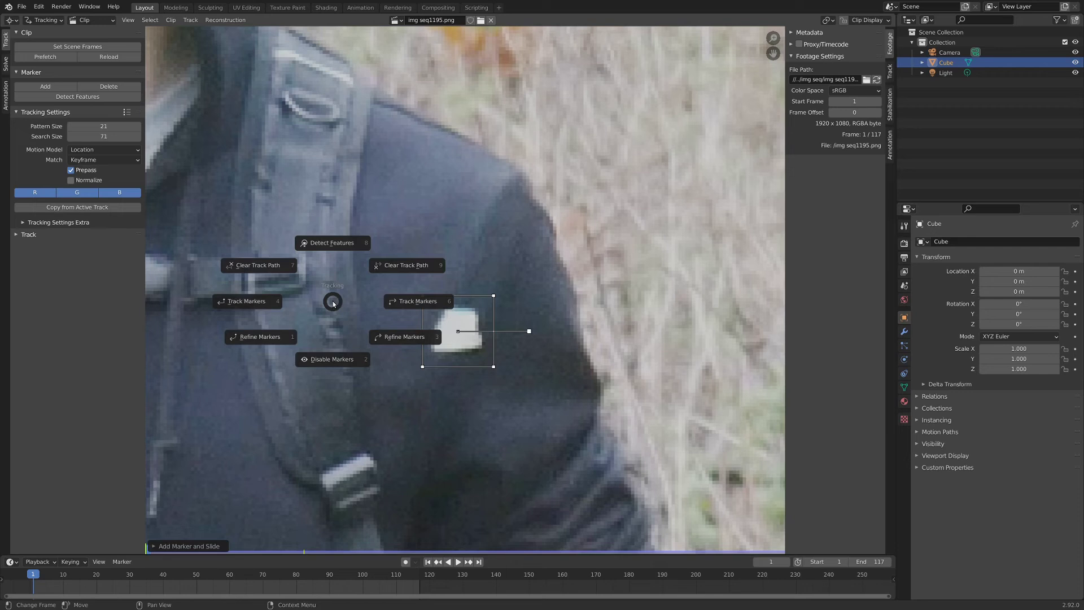
click(442, 303)
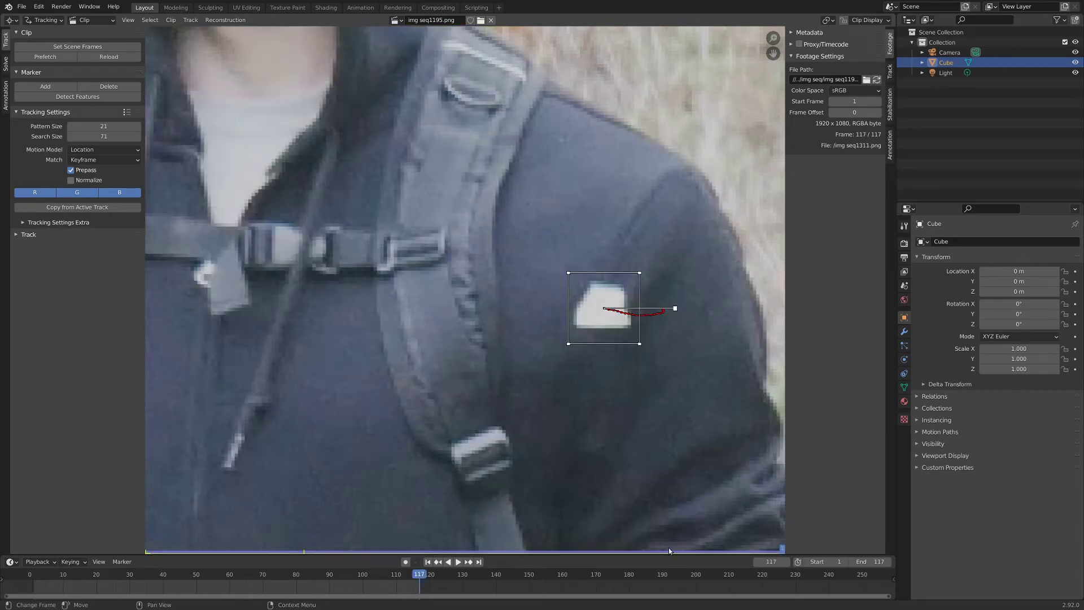
mouse_move(778, 551)
mouse_down()
mouse_move(277, 537)
mouse_move(158, 546)
mouse_up()
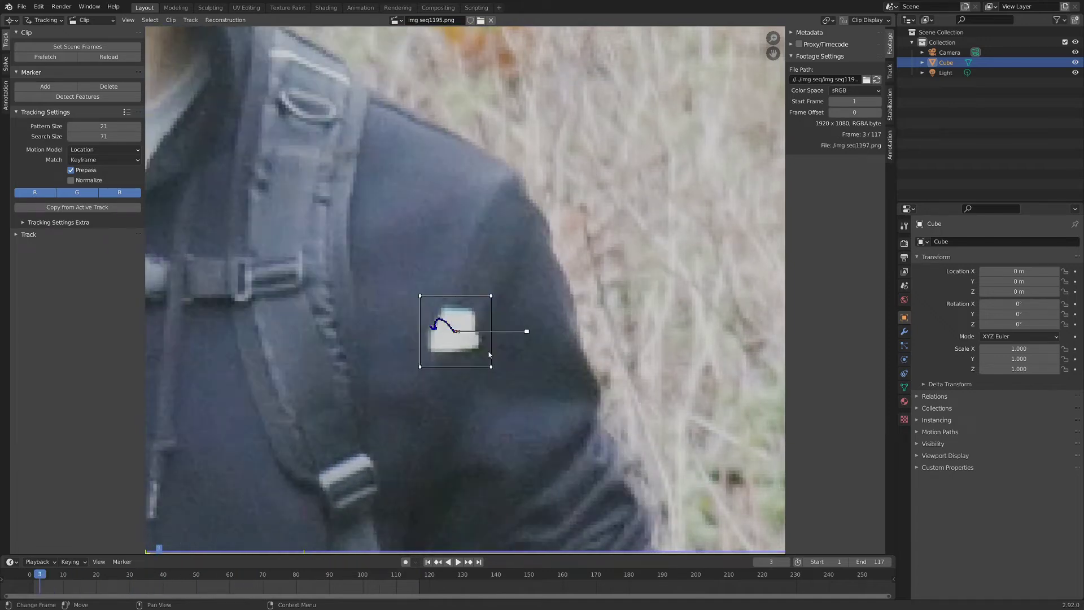
mouse_move(159, 550)
mouse_down()
mouse_move(455, 547)
mouse_move(587, 524)
mouse_move(399, 536)
mouse_up()
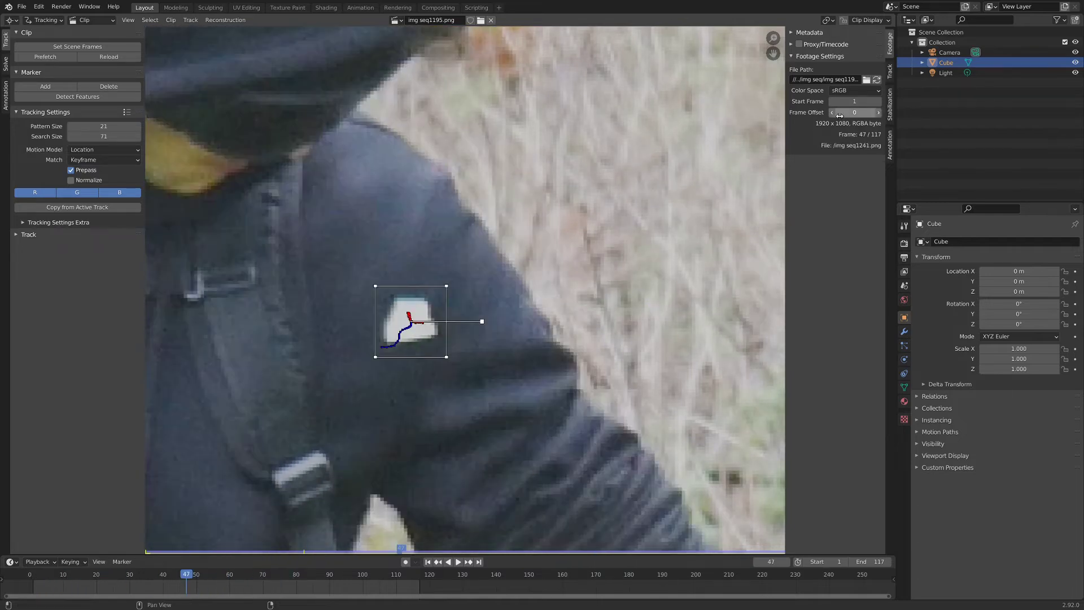
Step: Show the patch track's preview and settings in the Track tab, leaving the marker where it is
mouse_move(852, 112)
mouse_down()
mouse_move(863, 111)
mouse_move(852, 111)
mouse_up()
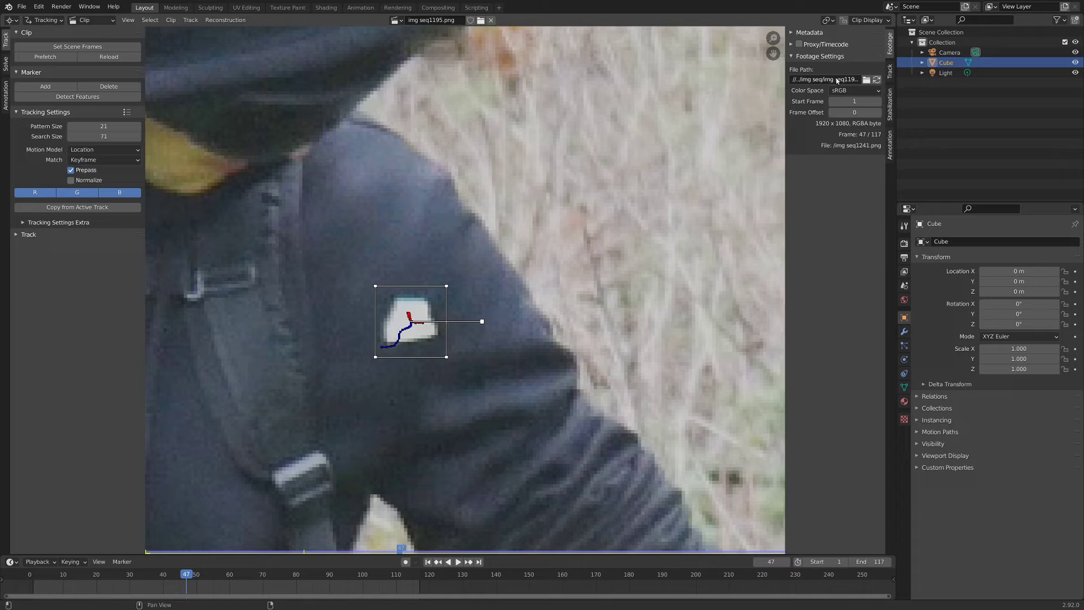
click(890, 70)
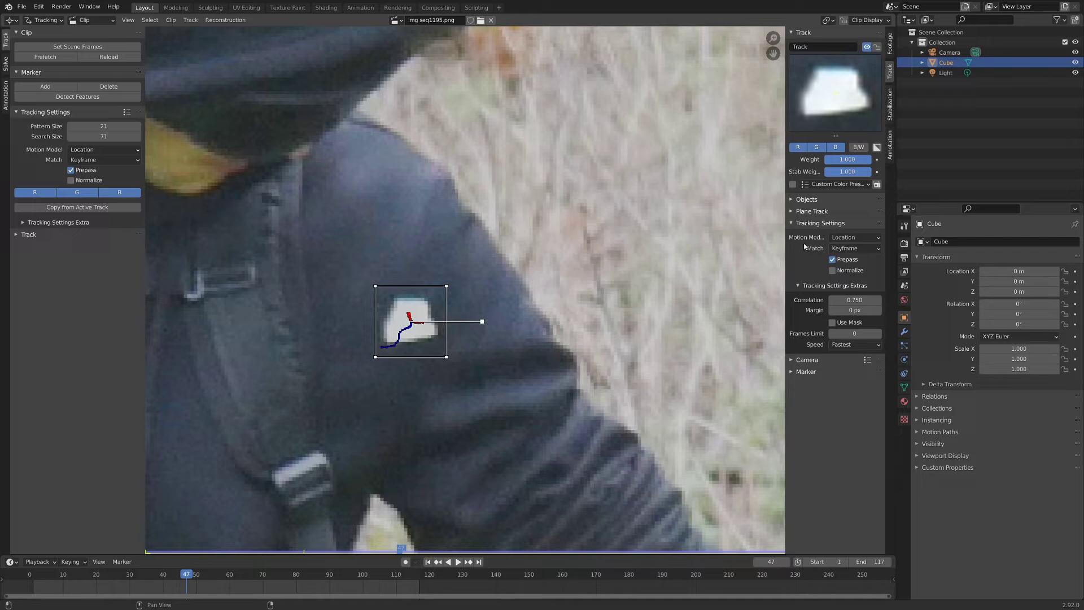
drag(395, 351, 415, 325)
key(Escape)
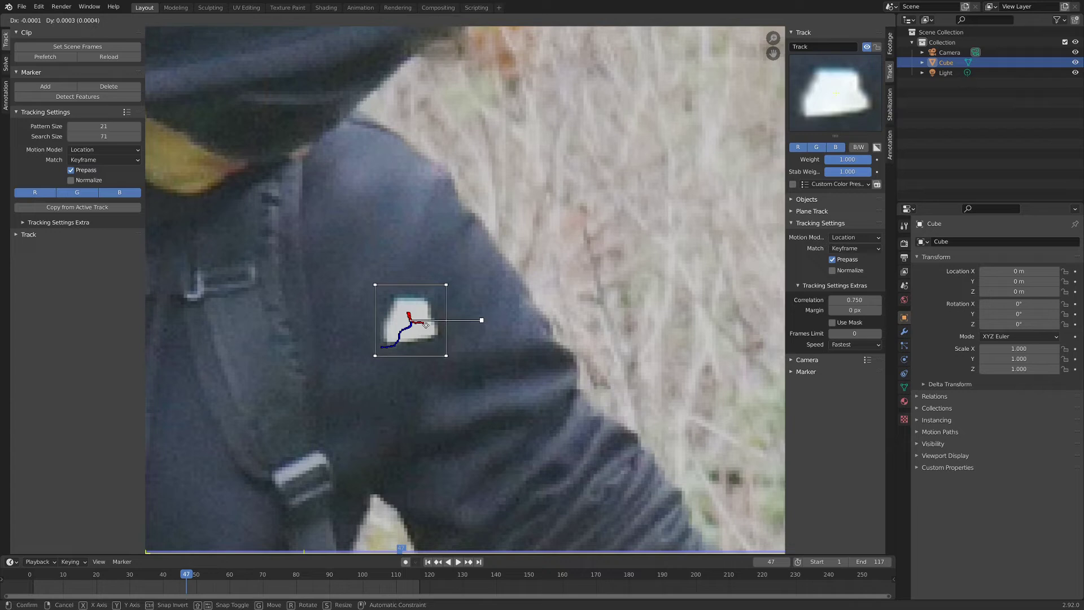
Step: Try a rotation-and-scale motion model and two extra markers, undo them, then start playback
ctrl+scroll(105, 149, up, 3)
ctrl+click(230, 280)
ctrl+click(317, 192)
ctrl+click(429, 144)
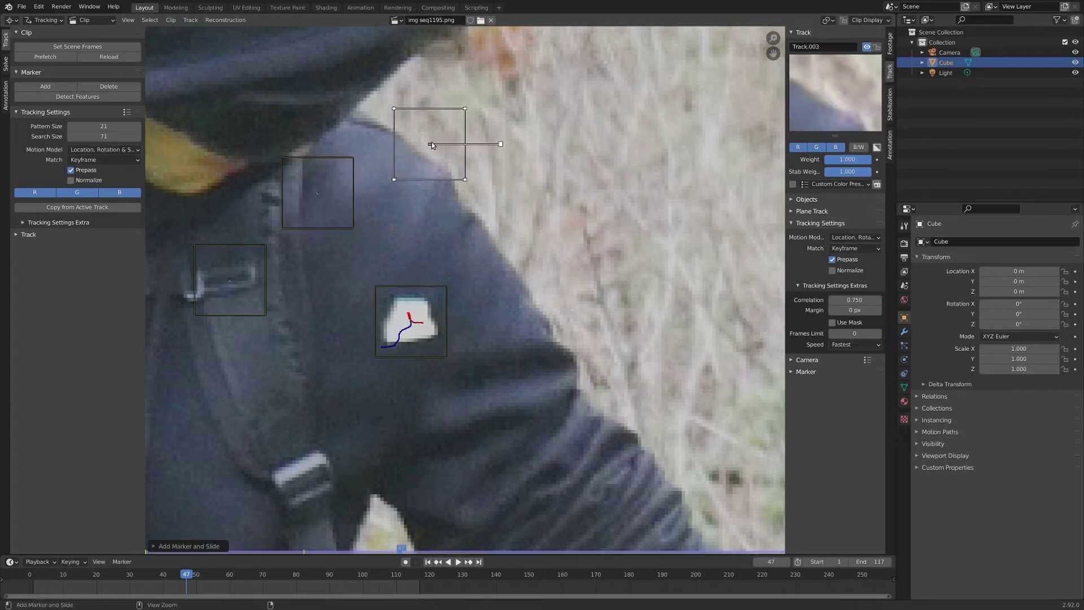
drag(317, 192, 287, 213)
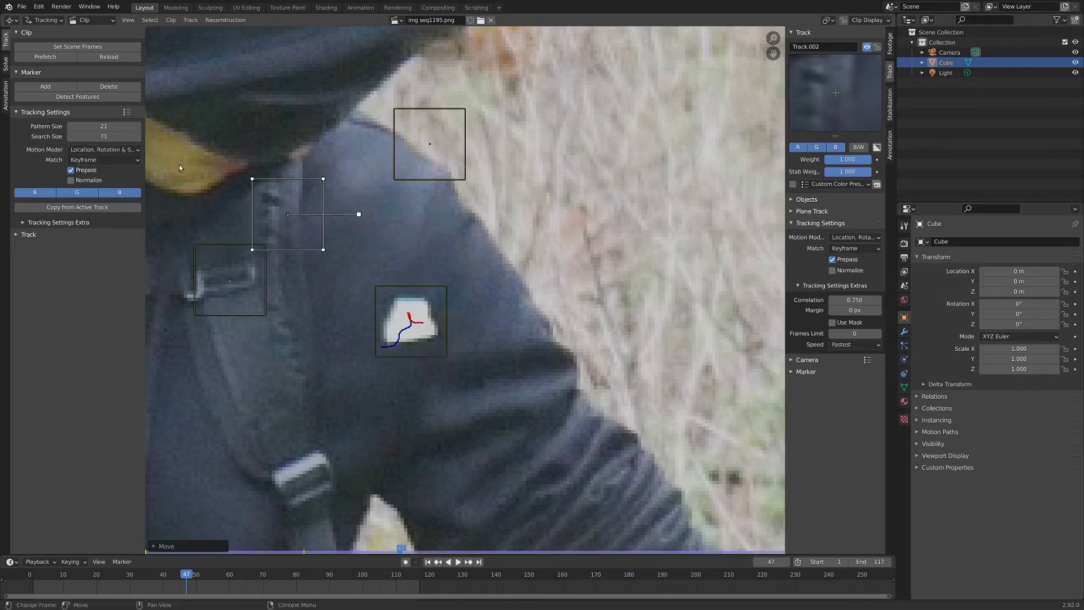
key(ctrl+z)
key(ctrl+z)
key(ctrl+z)
key(ctrl+z)
key(ctrl+z)
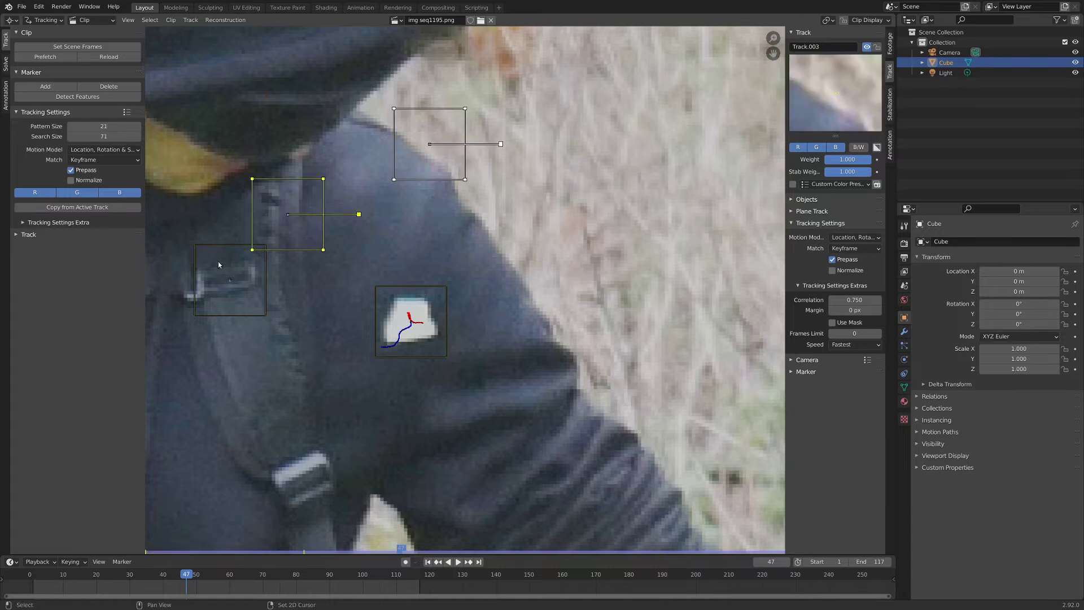
key(space)
Step: Lock the view to the patch marker with L and review the playback, stopping at frame 47
key(l)
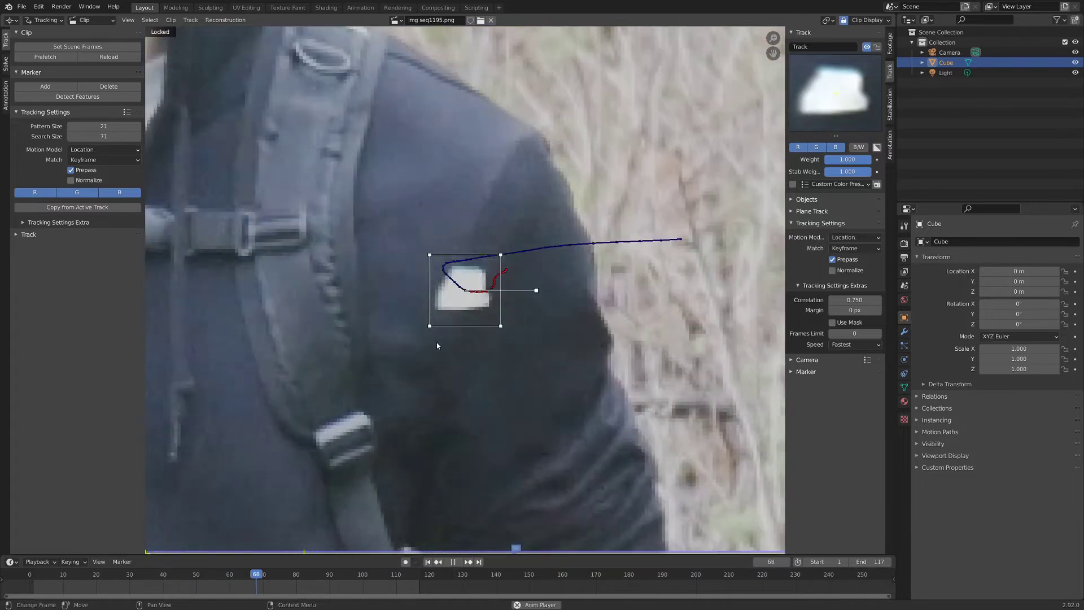
scroll(517, 275, down, 5)
scroll(499, 293, up, 8)
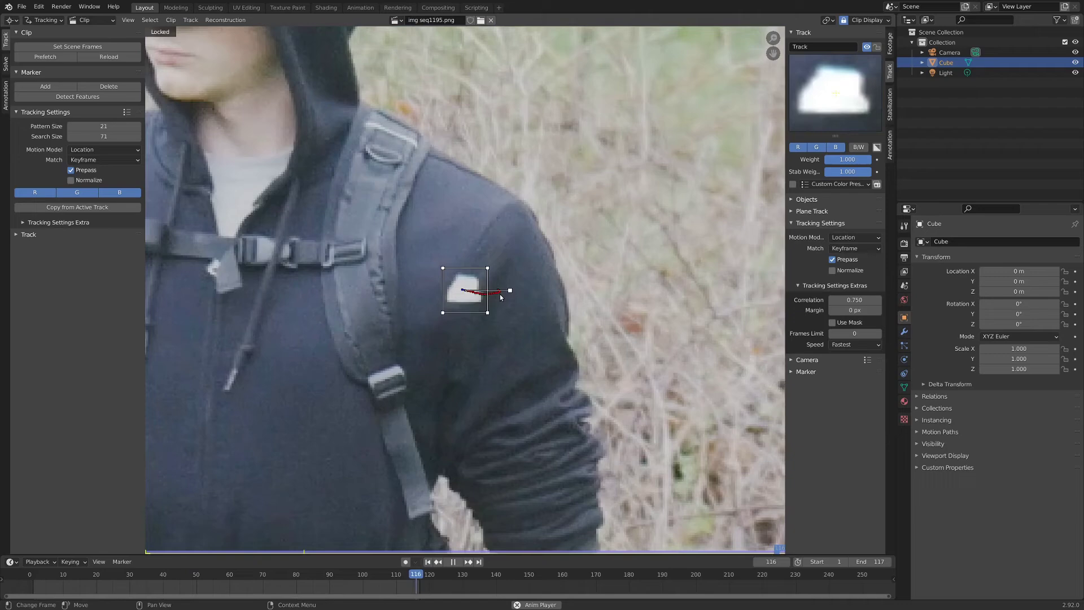
scroll(494, 291, down, 1)
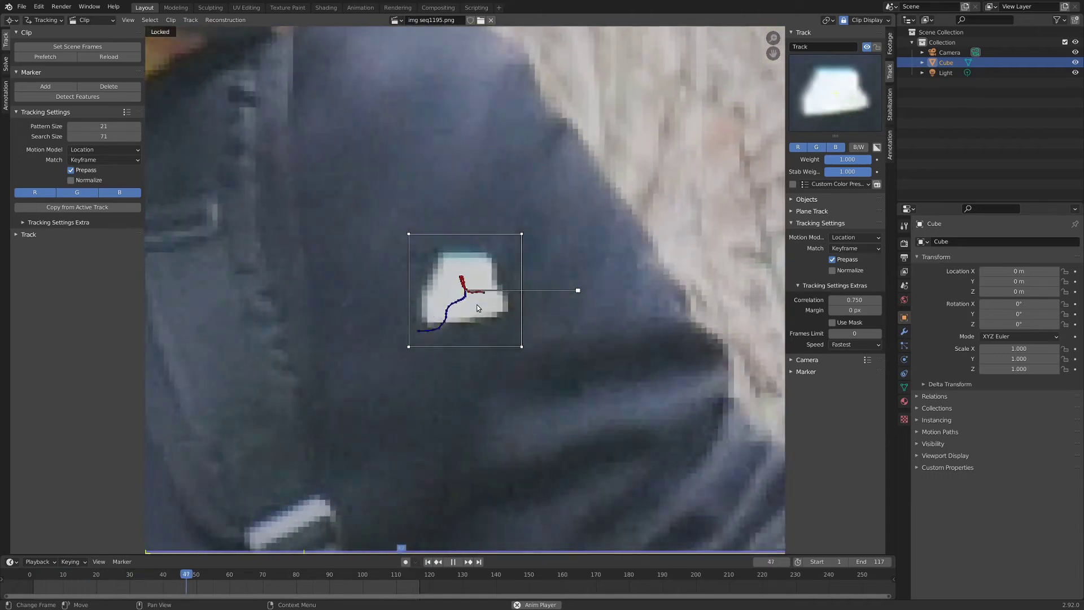
scroll(456, 302, down, 2)
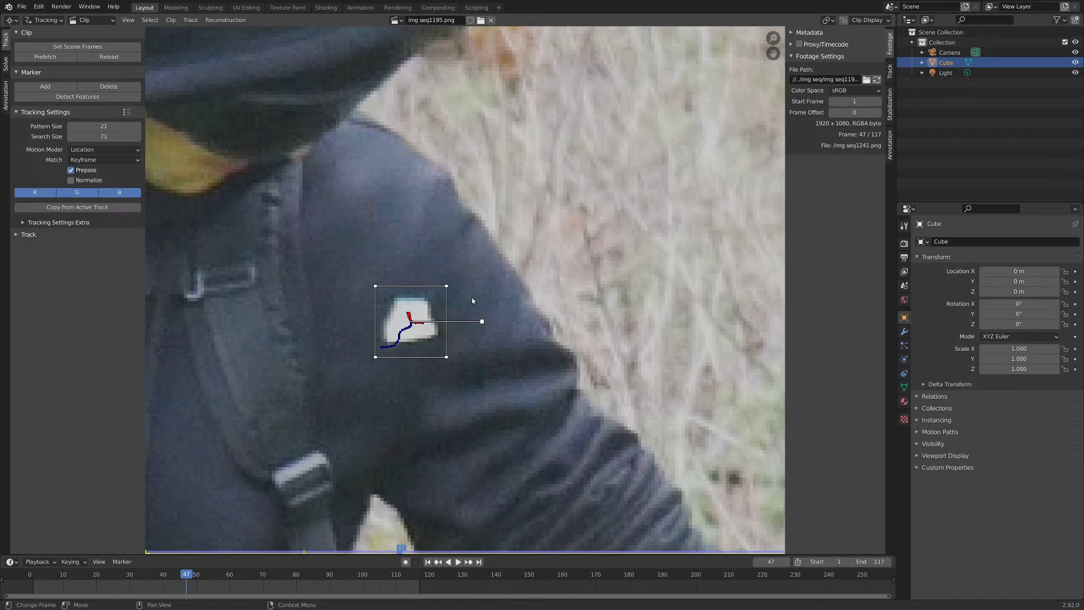
Step: In the Track tab, rescale the marker's pattern area three times until it just fits the patch
click(889, 72)
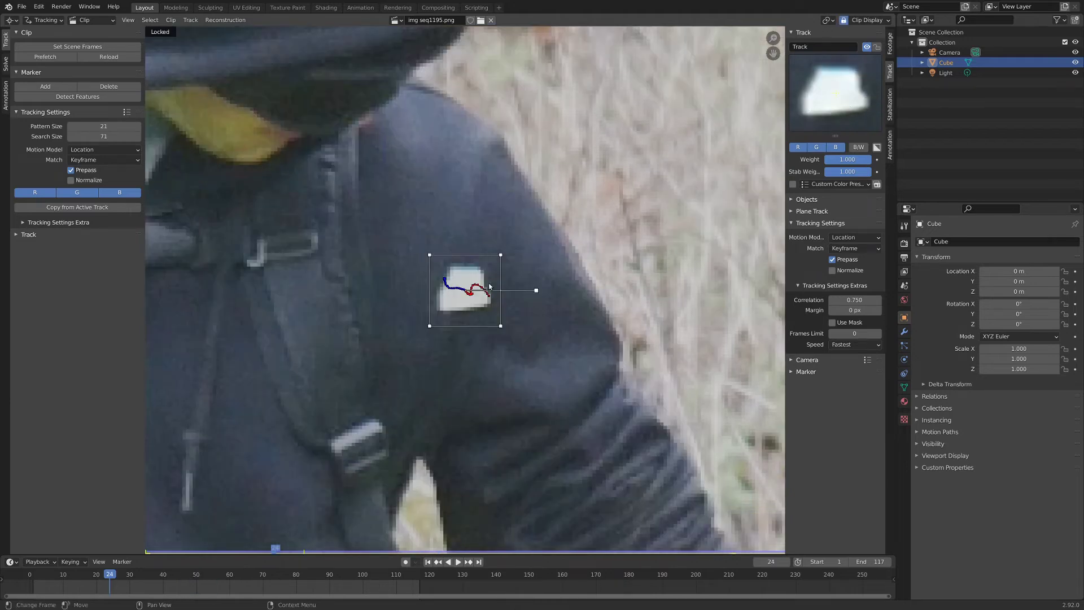
key(s)
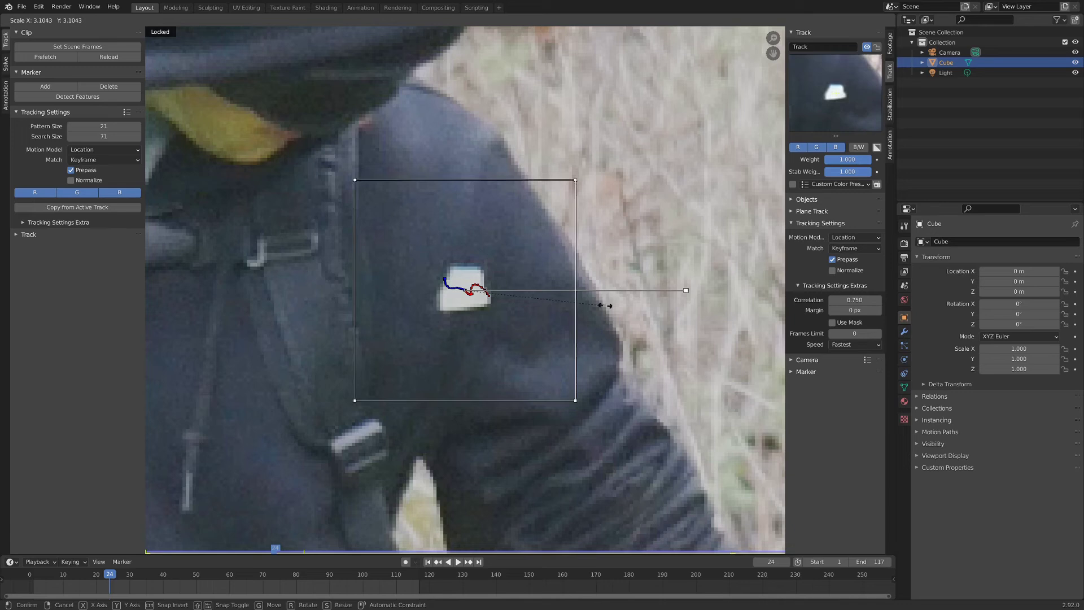
click(613, 307)
key(s)
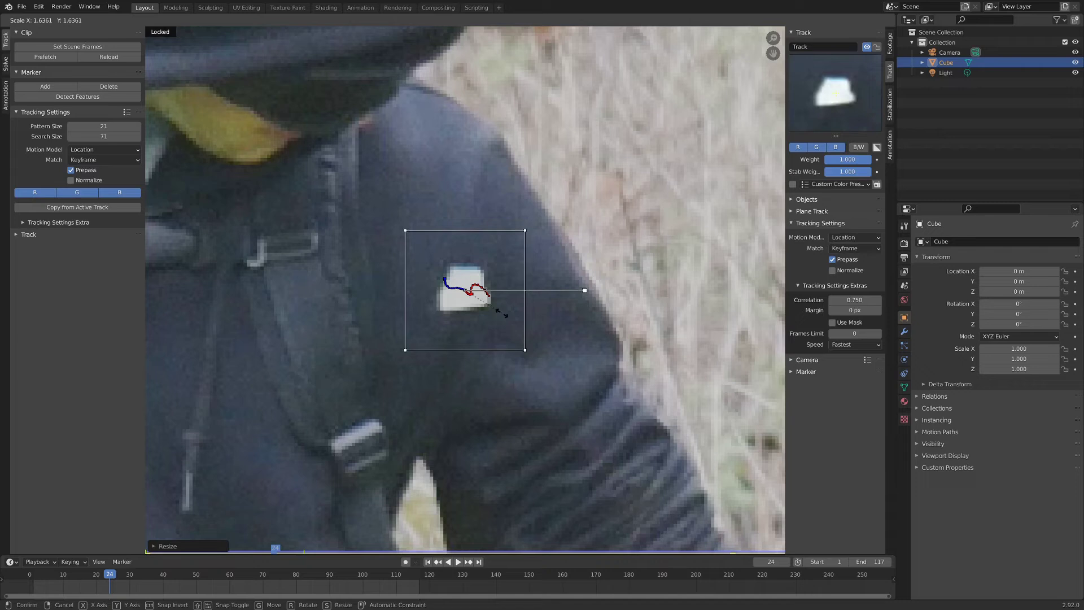
click(484, 307)
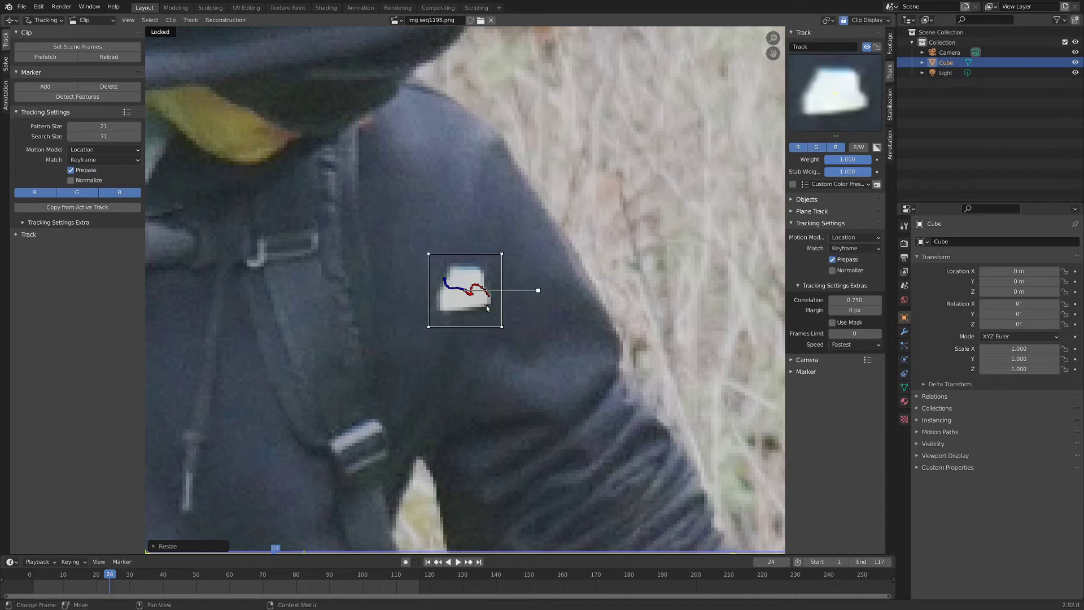
key(s)
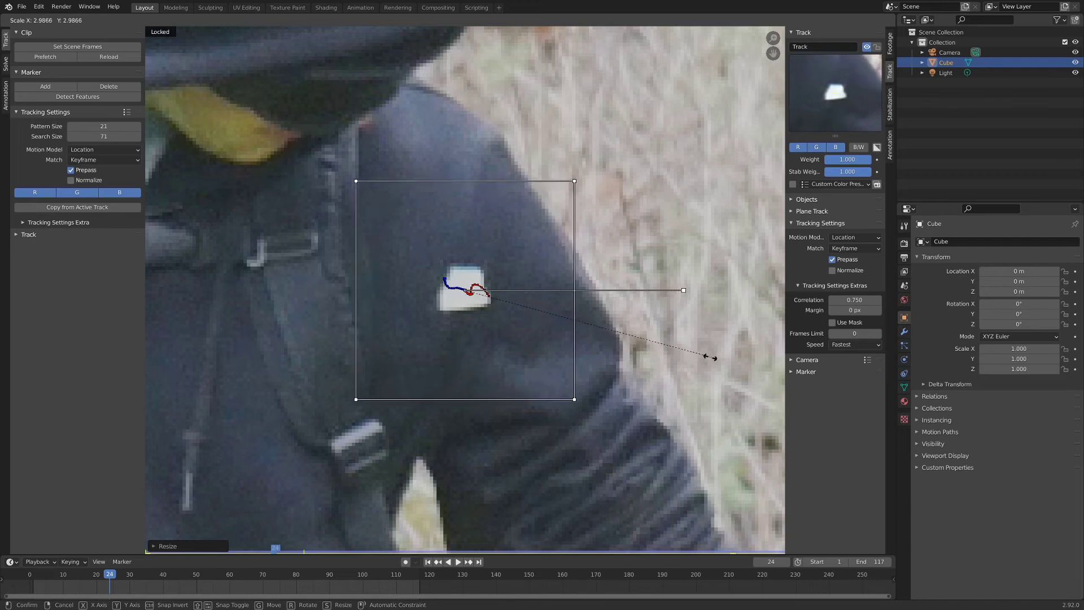
click(544, 302)
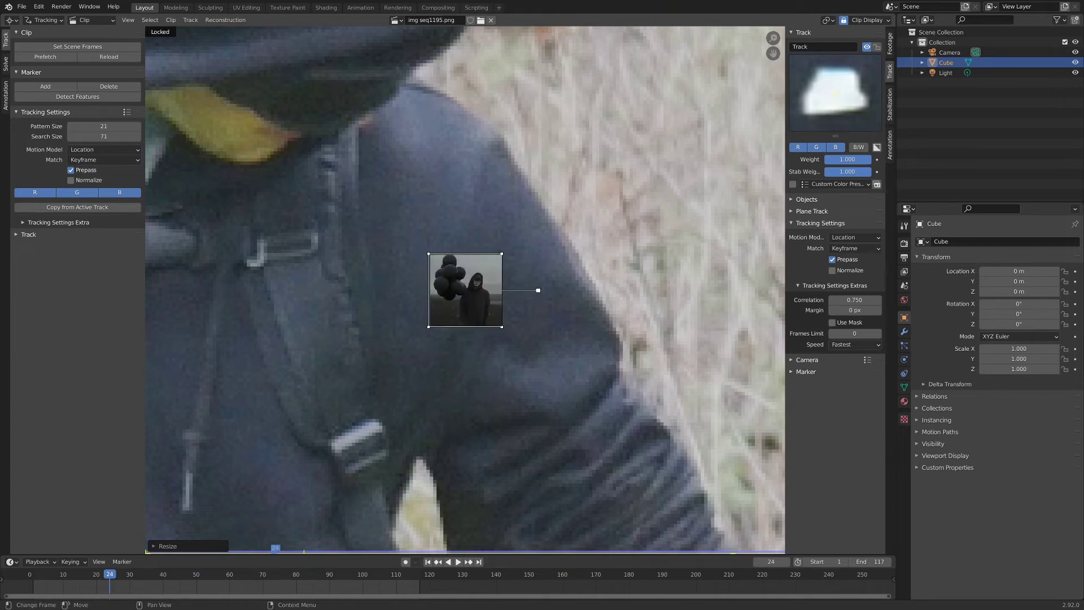
Step: Reveal the search area and resize it to a tight margin around the pattern, checking neighbouring frames
key(alt)
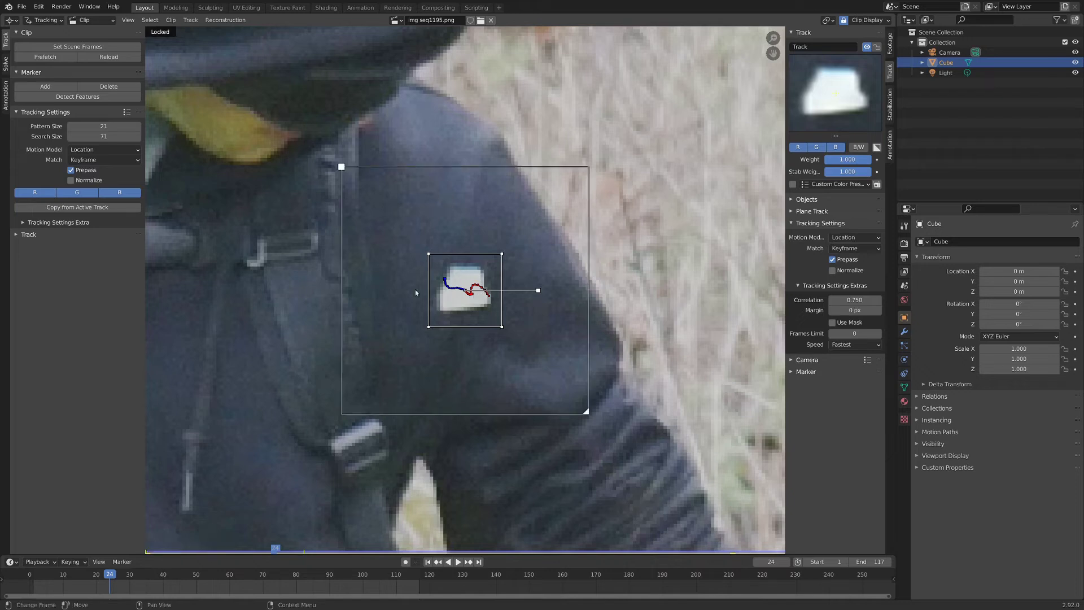
mouse_move(587, 414)
mouse_down()
mouse_move(660, 483)
mouse_move(591, 417)
mouse_up()
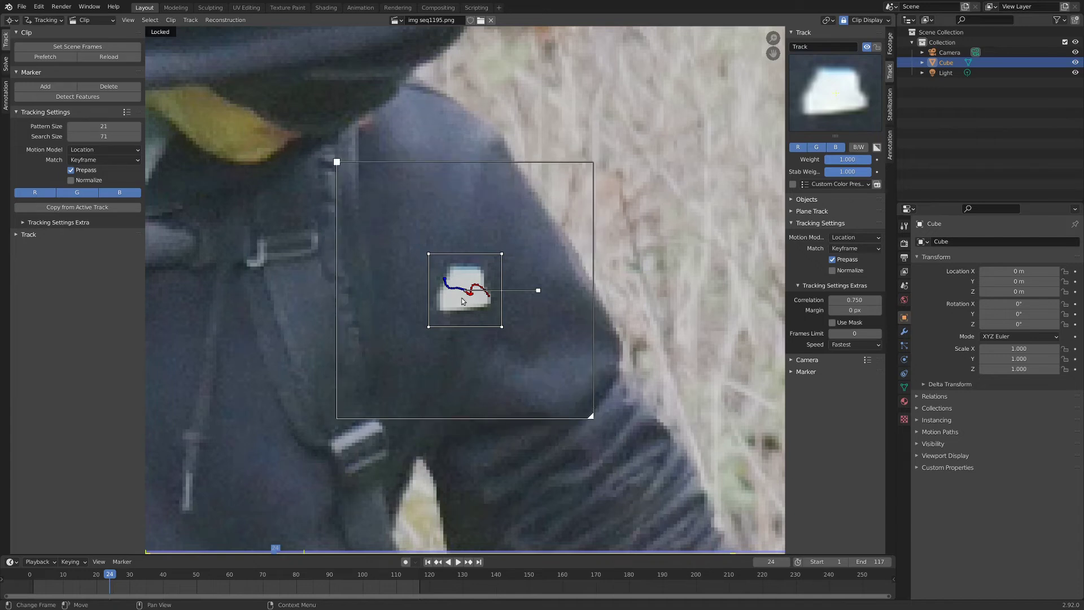
key(Right)
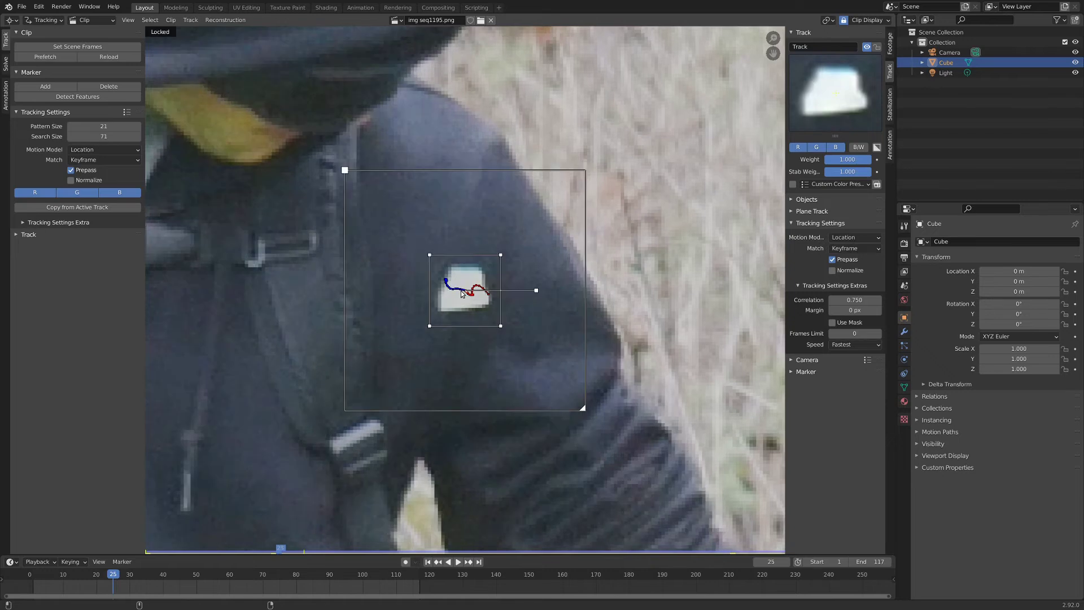
key(Left)
key(Right)
key(Right)
key(Left)
mouse_move(584, 412)
mouse_down()
mouse_move(648, 473)
mouse_move(693, 465)
mouse_up()
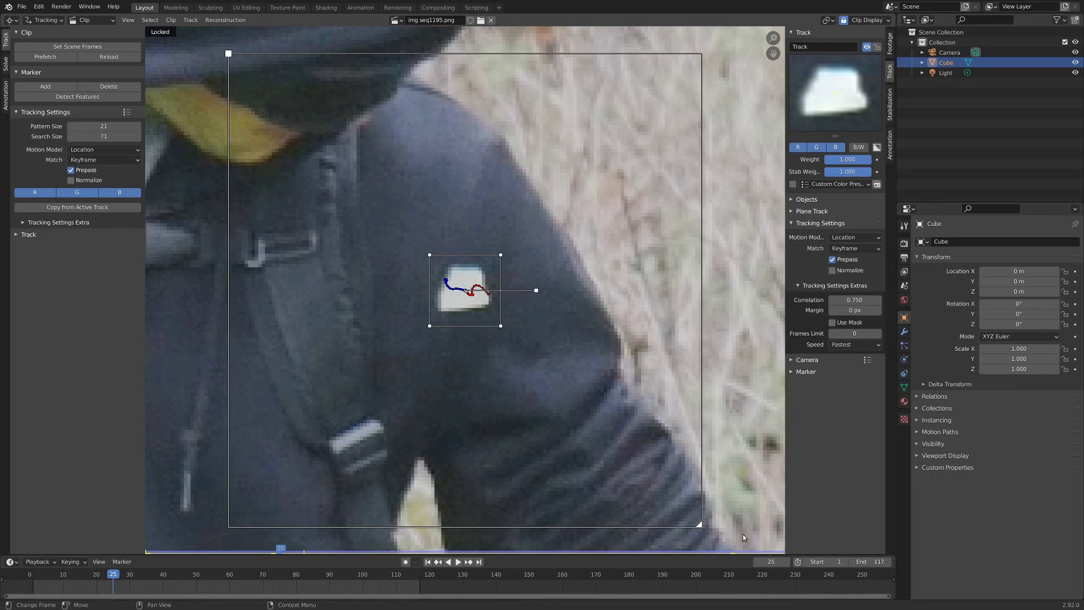
drag(699, 525, 518, 344)
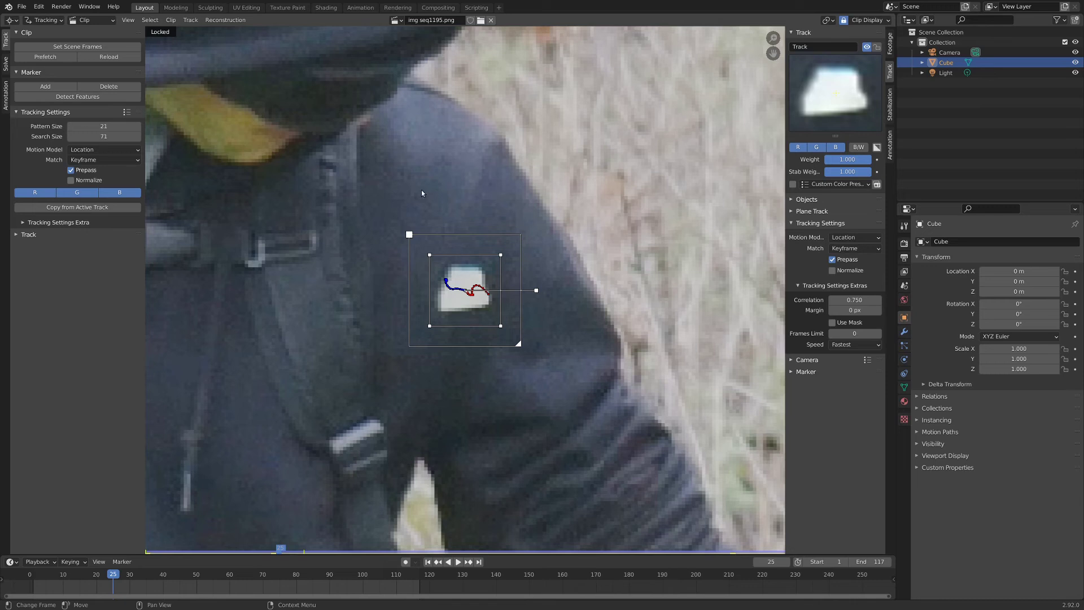
Step: Expand Tracking Settings Extra and review its weight, 0.750 correlation, margin and mask options
click(56, 222)
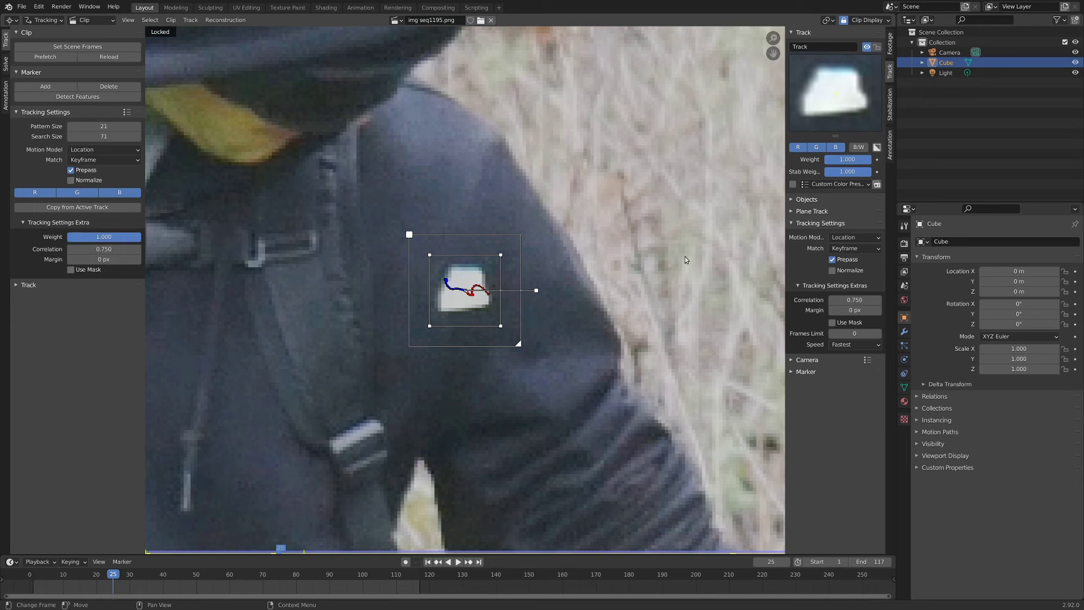
scroll(456, 178, down, 5)
scroll(360, 119, up, 5)
scroll(485, 179, down, 5)
scroll(496, 201, up, 5)
scroll(465, 151, down, 5)
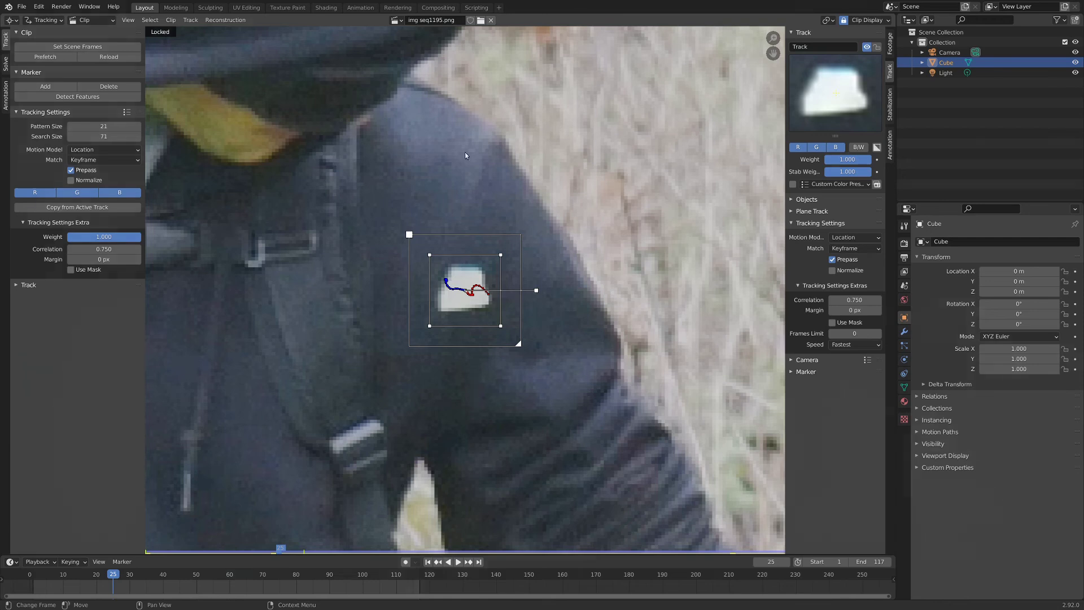